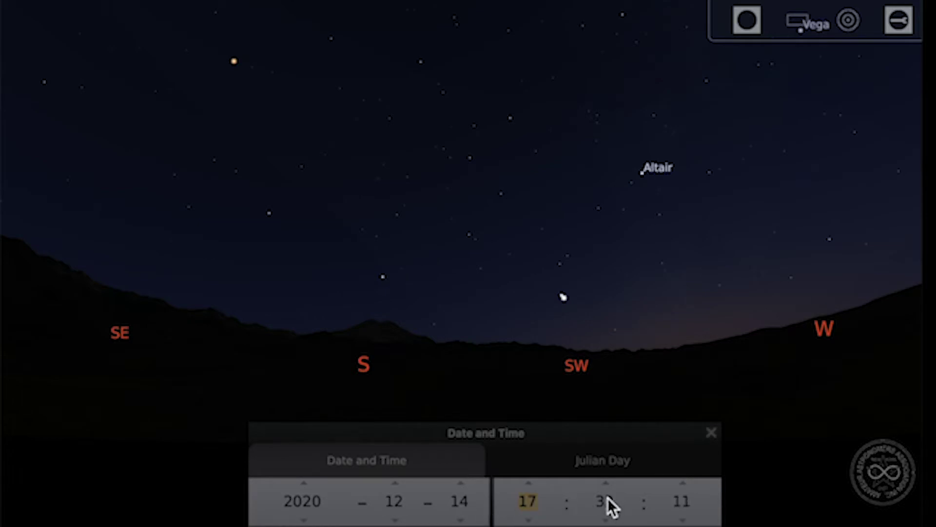
Advance the simulation hour to 19 on 2020-12-14 to follow the bright planets toward the southwestern horizon
{"action": "left_click", "coordinate": [529, 487]}
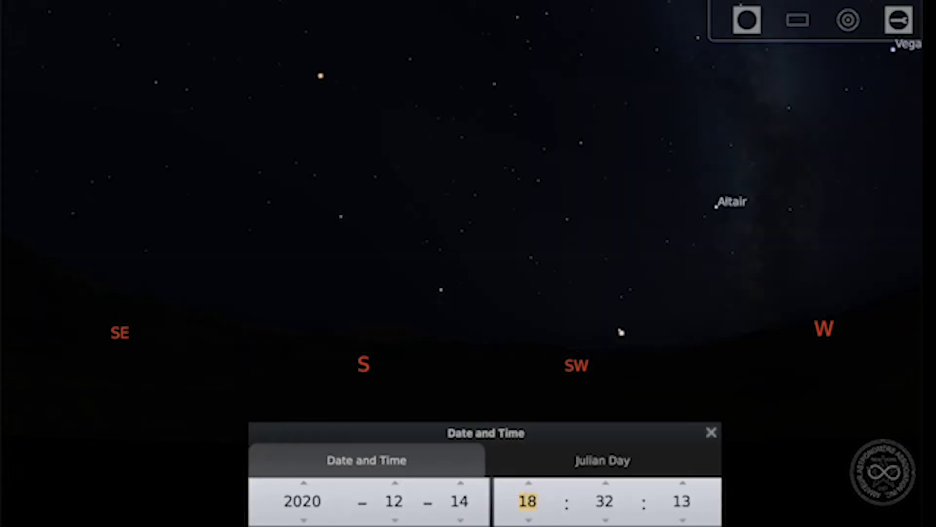
{"action": "key", "text": "8"}
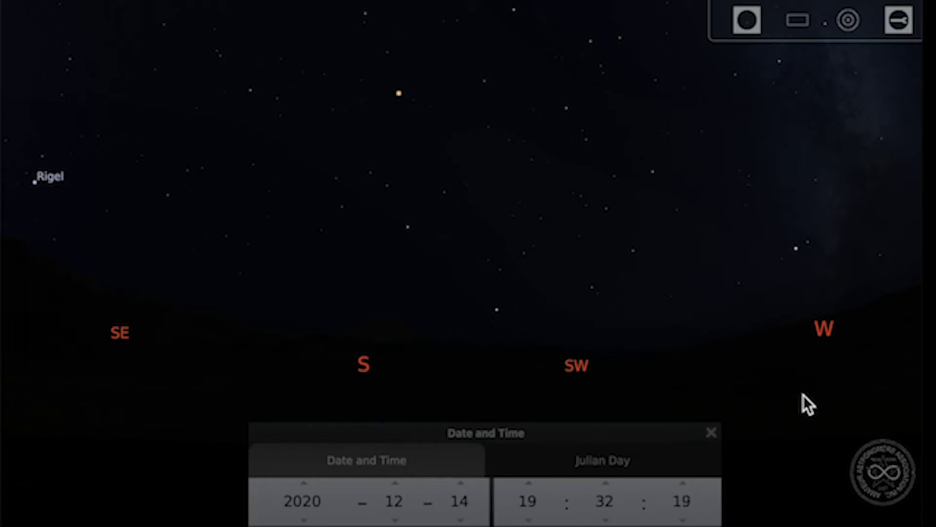
{"action": "left_click_drag", "start_coordinate": [813, 390], "coordinate": [742, 370]}
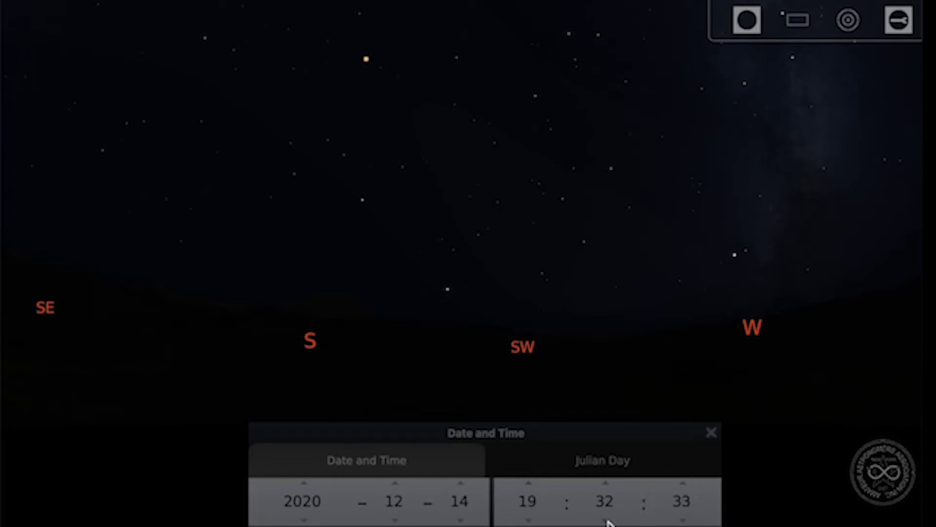
Set the simulation hour back to 17 and bring the southwestern sky into view
{"action": "left_click", "coordinate": [528, 520]}
{"action": "left_click", "coordinate": [528, 521]}
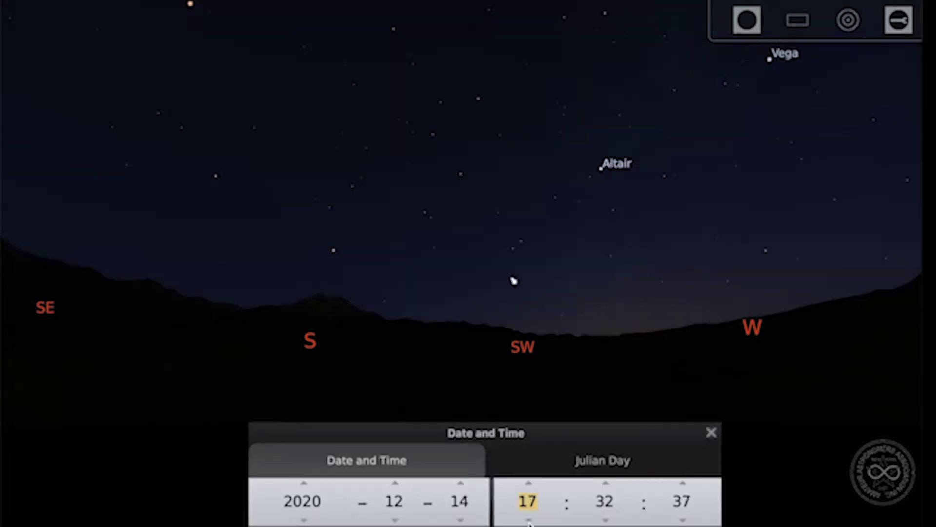
{"action": "left_click_drag", "start_coordinate": [474, 372], "coordinate": [502, 313]}
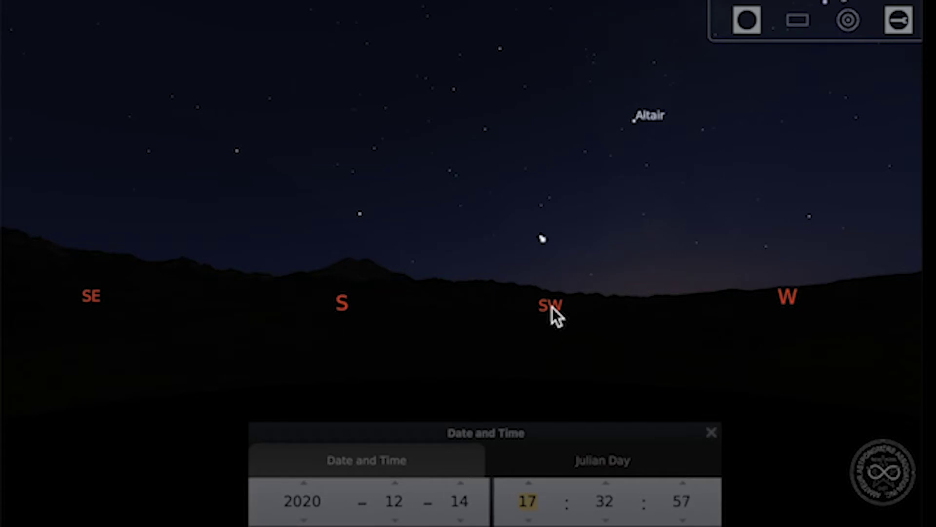
Examine the close pair of bright planets above the southwest horizon at high magnification, then return to the wide horizon view
{"action": "scroll", "coordinate": [551, 306], "scroll_direction": "up", "scroll_amount": 2}
{"action": "left_click_drag", "start_coordinate": [560, 301], "coordinate": [508, 285]}
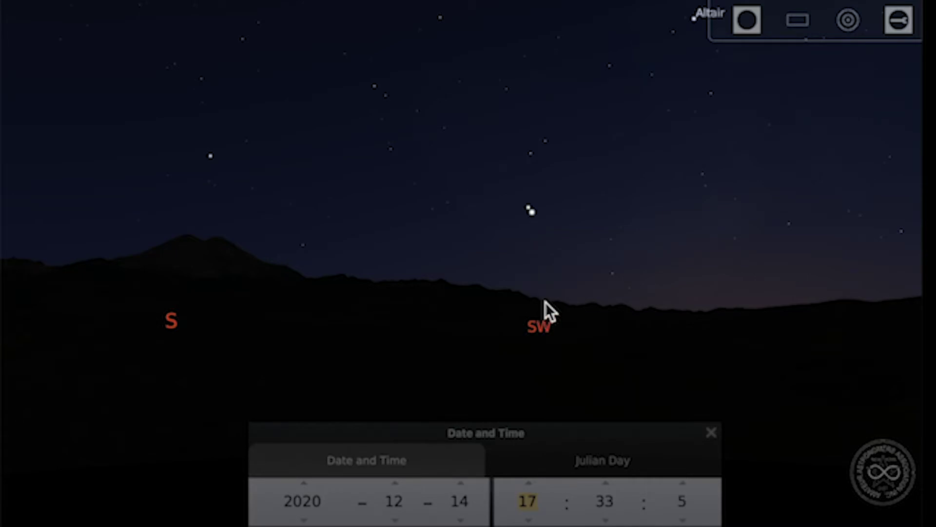
{"action": "scroll", "coordinate": [545, 301], "scroll_direction": "up", "scroll_amount": 2}
{"action": "left_click_drag", "start_coordinate": [561, 274], "coordinate": [458, 386]}
{"action": "scroll", "coordinate": [522, 303], "scroll_direction": "up", "scroll_amount": 2}
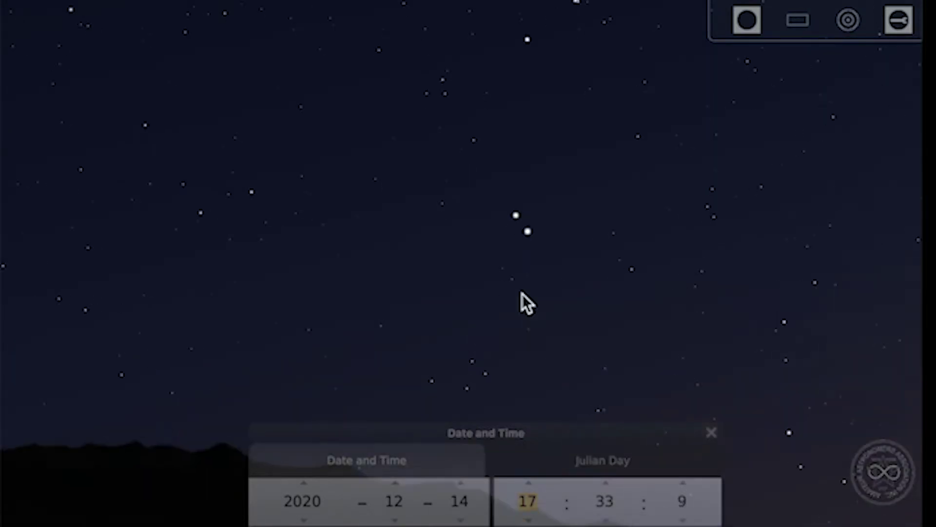
{"action": "scroll", "coordinate": [528, 294], "scroll_direction": "up", "scroll_amount": 2}
{"action": "left_click_drag", "start_coordinate": [575, 254], "coordinate": [499, 252]}
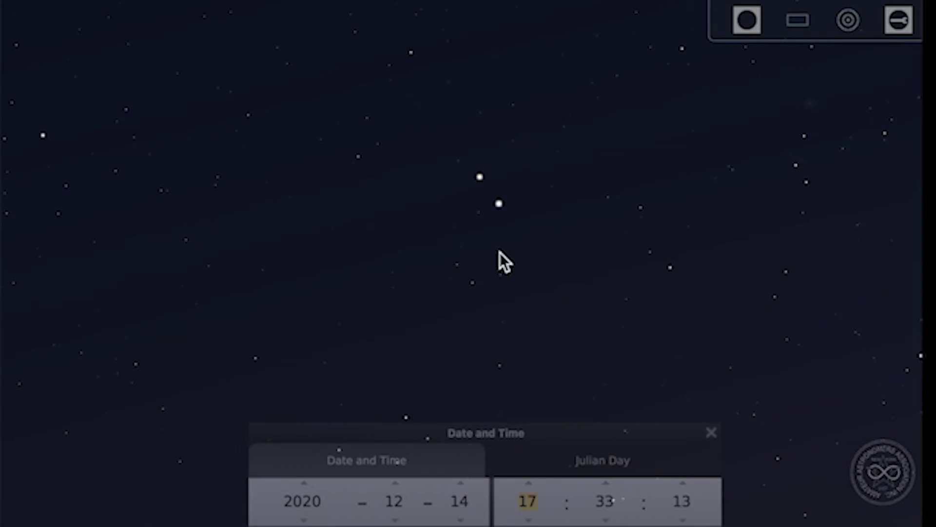
{"action": "scroll", "coordinate": [502, 254], "scroll_direction": "up", "scroll_amount": 2}
{"action": "left_click_drag", "start_coordinate": [493, 203], "coordinate": [478, 310]}
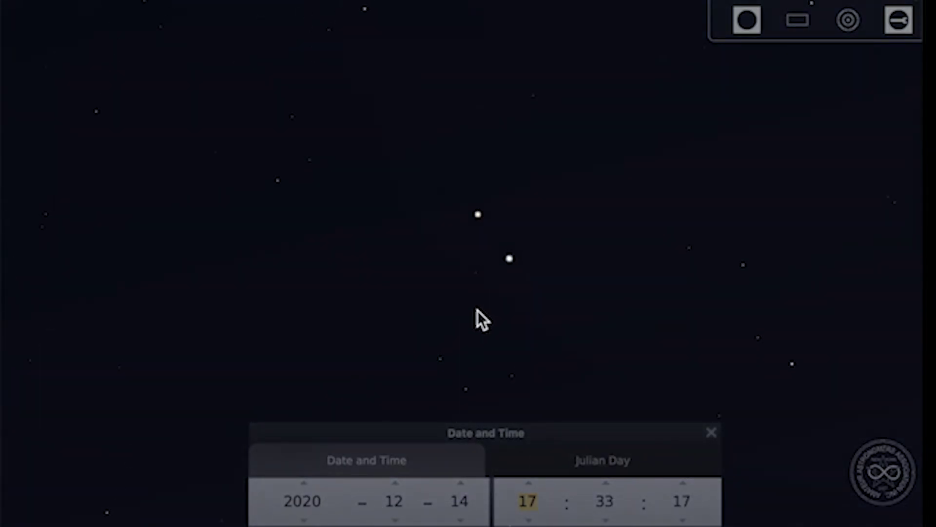
{"action": "scroll", "coordinate": [491, 308], "scroll_direction": "down", "scroll_amount": 3}
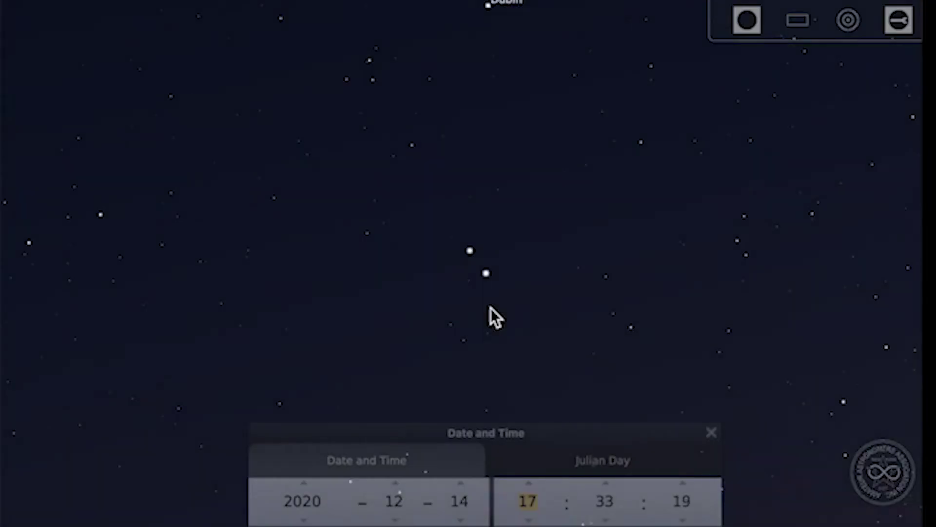
{"action": "scroll", "coordinate": [490, 308], "scroll_direction": "down", "scroll_amount": 3}
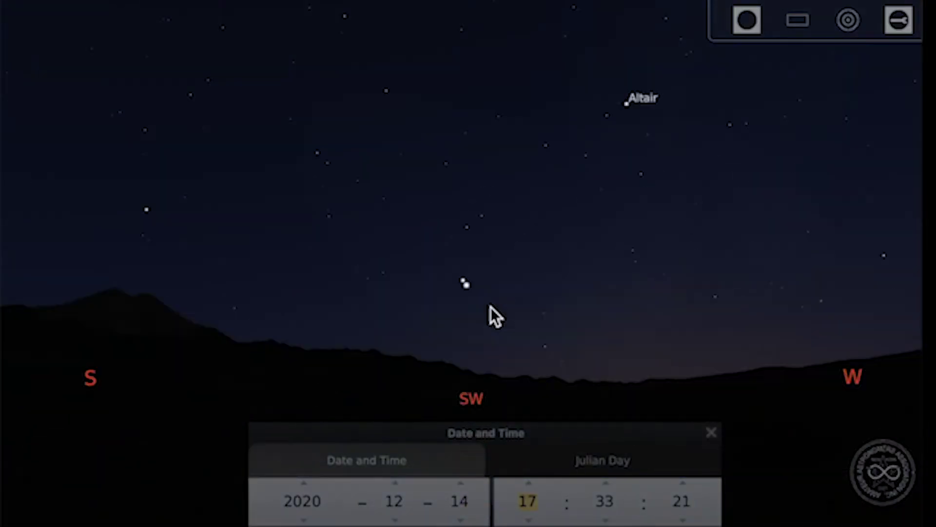
{"action": "left_click_drag", "start_coordinate": [432, 362], "coordinate": [448, 362]}
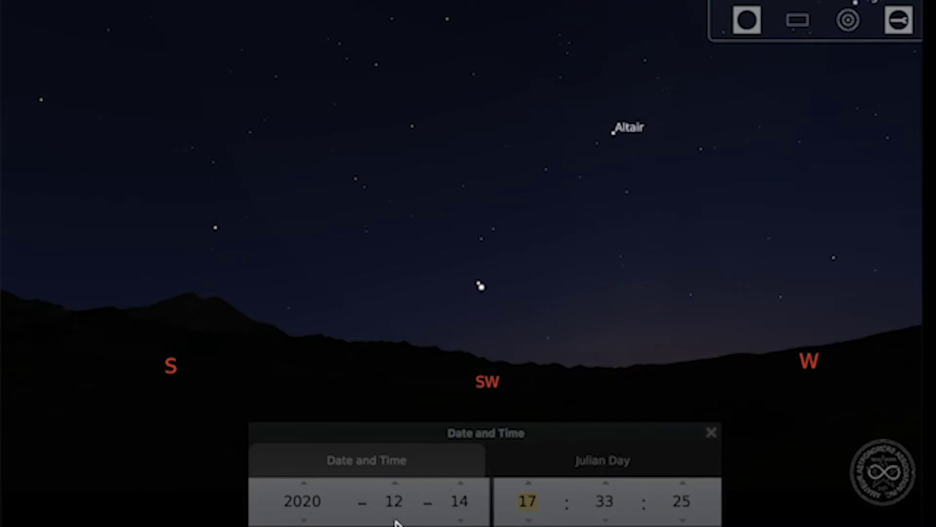
Set the month to 10 for 2020-10-14 and survey the horizon from southeast to west
{"action": "left_click", "coordinate": [395, 520]}
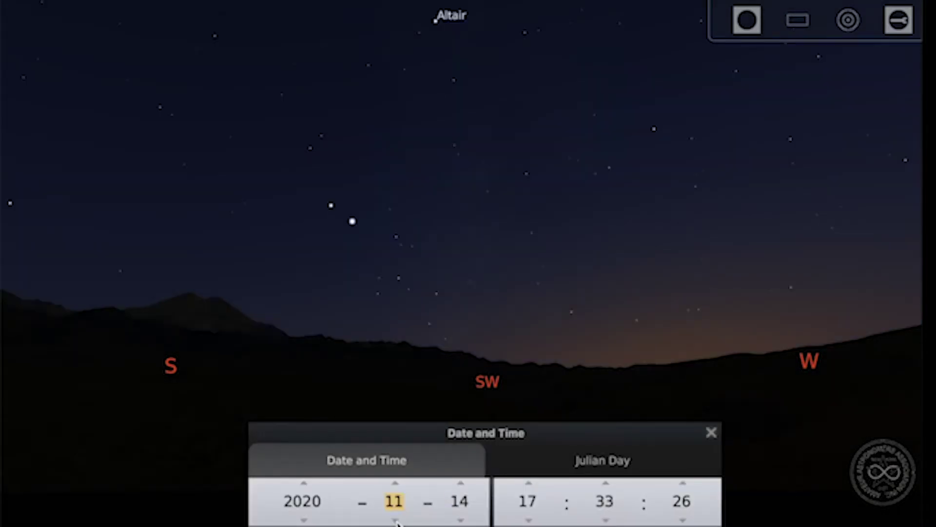
{"action": "left_click", "coordinate": [394, 521]}
{"action": "left_click_drag", "start_coordinate": [320, 376], "coordinate": [666, 404]}
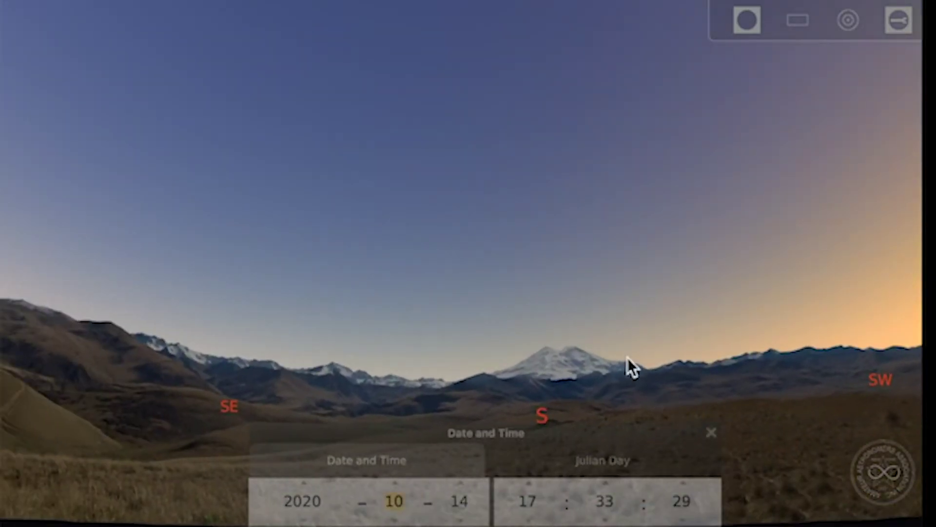
{"action": "left_click_drag", "start_coordinate": [575, 365], "coordinate": [479, 366]}
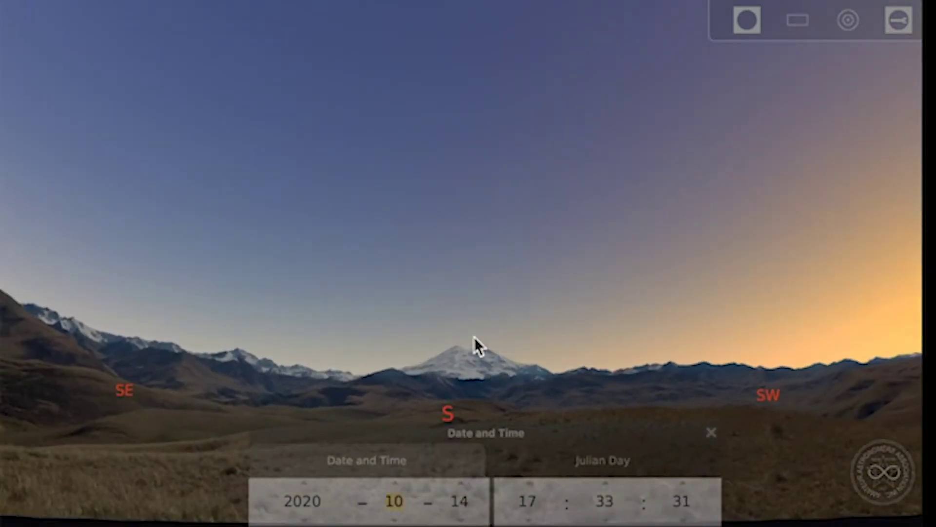
{"action": "mouse_move", "coordinate": [171, 384]}
{"action": "left_mouse_down"}
{"action": "mouse_move", "coordinate": [700, 381]}
{"action": "mouse_move", "coordinate": [609, 370]}
{"action": "mouse_move", "coordinate": [169, 368]}
{"action": "left_mouse_up"}
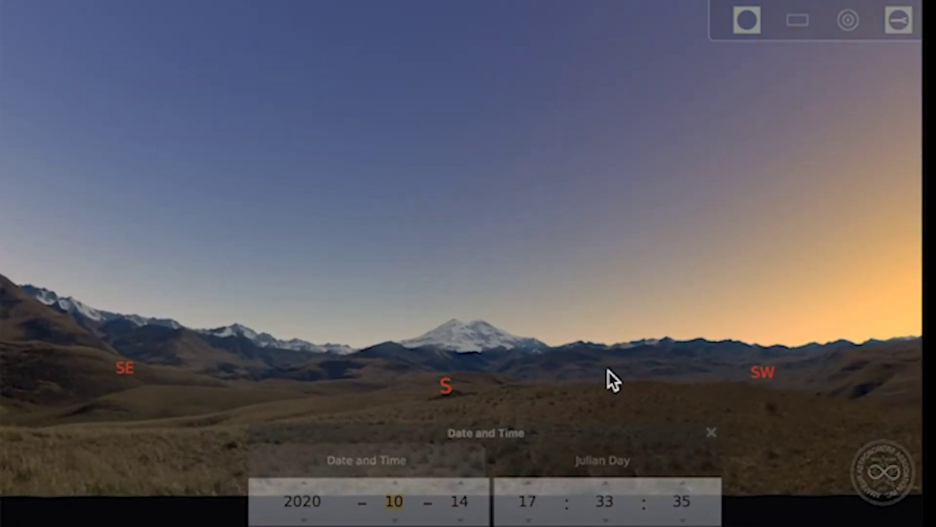
{"action": "left_click_drag", "start_coordinate": [797, 384], "coordinate": [589, 366]}
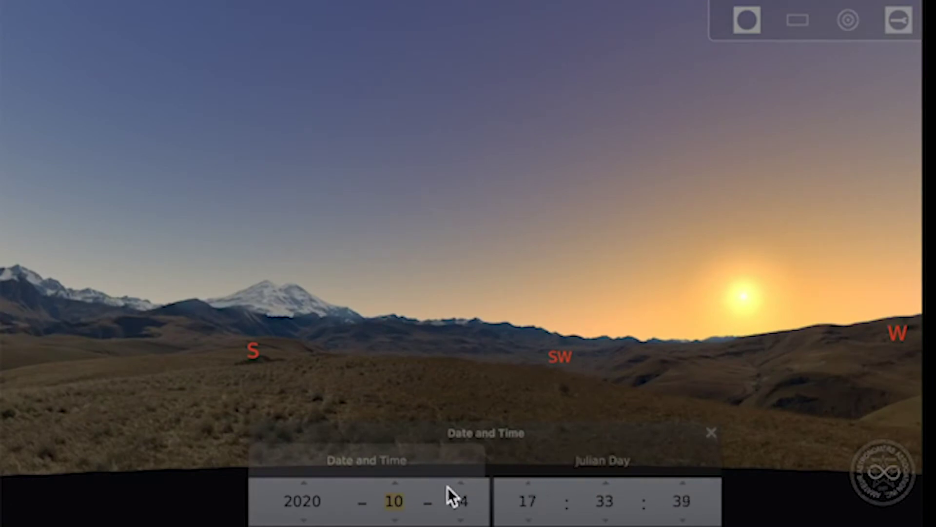
Set the time to 18:44 and advance the date day by day from mid-October to 2020-11-29
{"action": "left_click", "coordinate": [531, 483]}
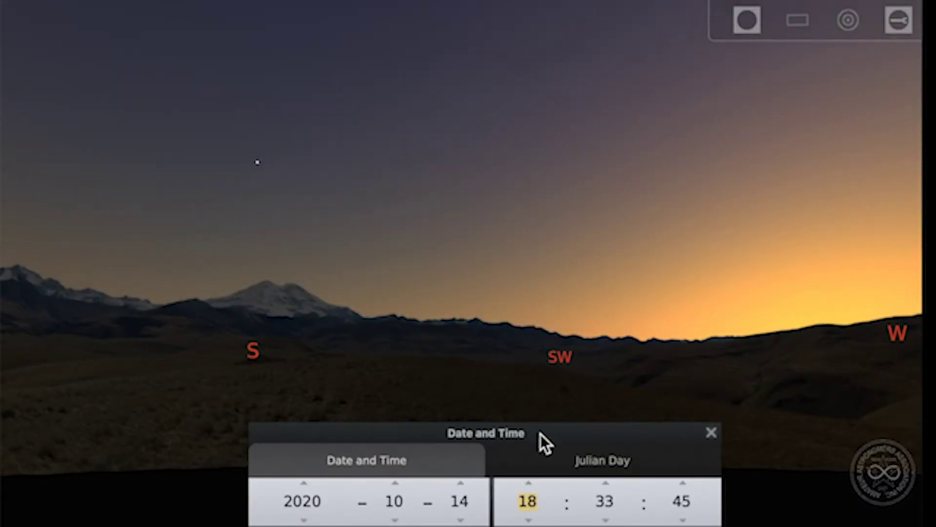
{"action": "scroll", "coordinate": [607, 481], "scroll_direction": "up", "scroll_amount": 11}
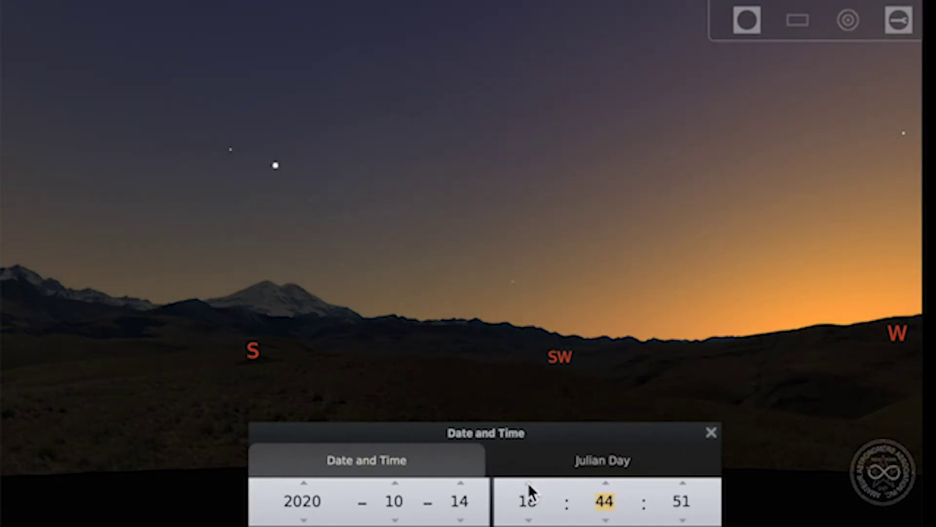
{"action": "scroll", "coordinate": [464, 485], "scroll_direction": "up", "scroll_amount": 8}
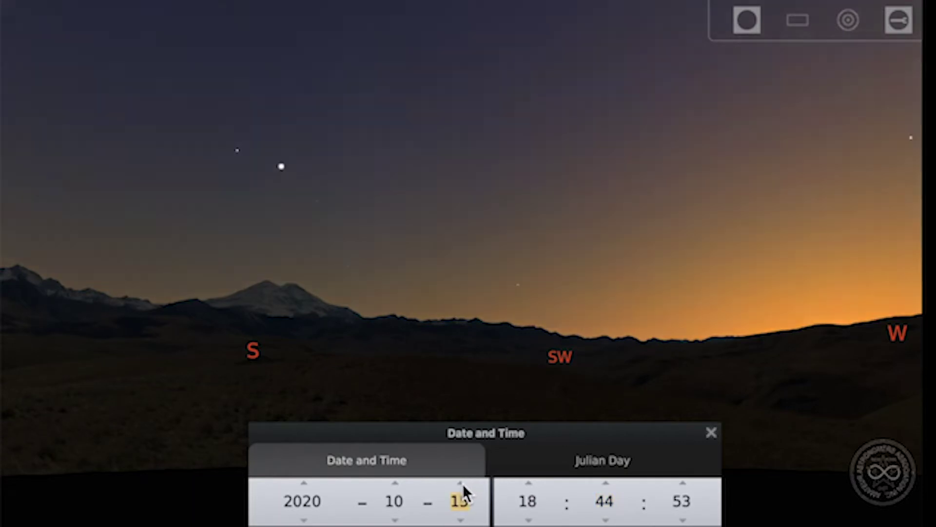
{"action": "scroll", "coordinate": [463, 485], "scroll_direction": "up", "scroll_amount": 13}
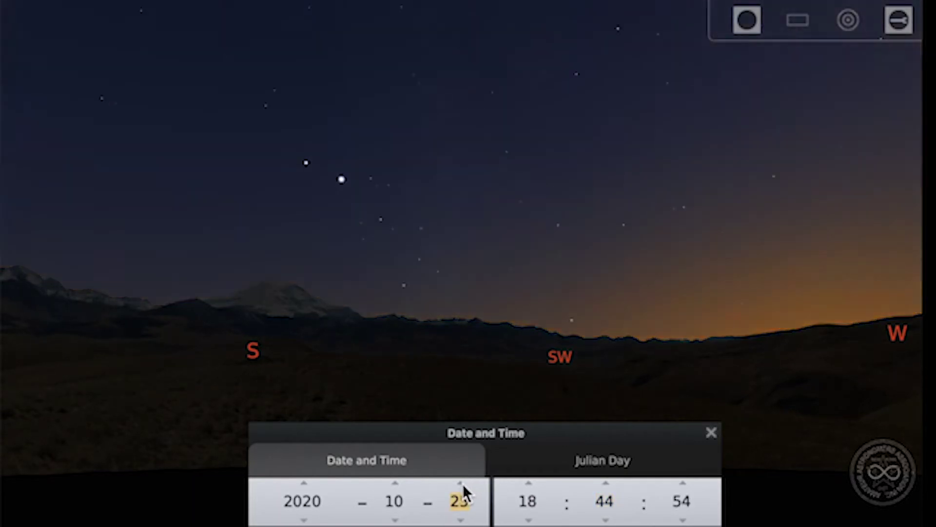
{"action": "scroll", "coordinate": [463, 485], "scroll_direction": "up", "scroll_amount": 13}
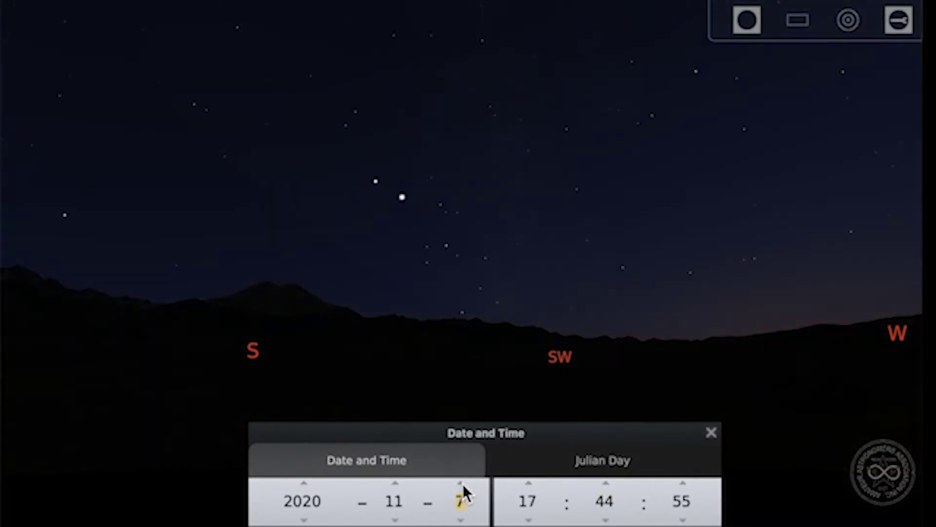
{"action": "scroll", "coordinate": [464, 485], "scroll_direction": "up", "scroll_amount": 12}
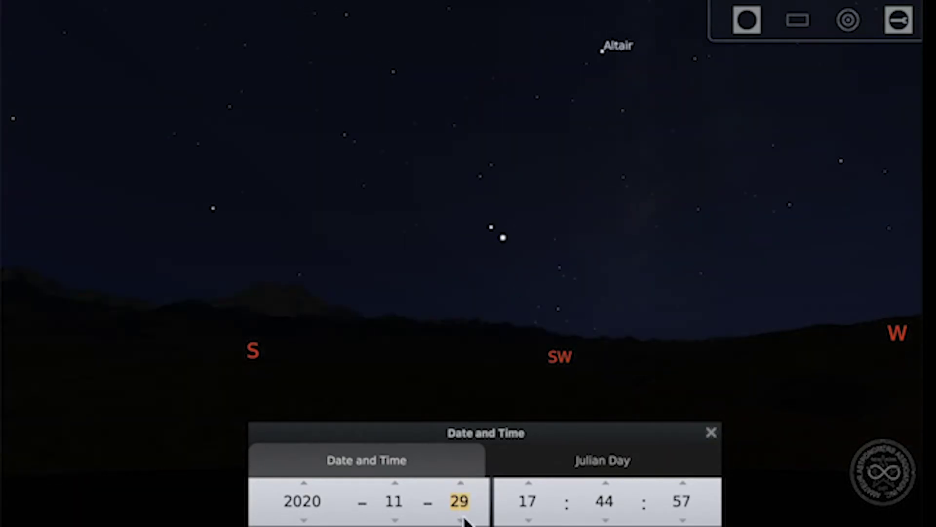
Run the date back to 2020-11-20 and forward again to 2020-12-19 to follow the two planets converging
{"action": "scroll", "coordinate": [462, 523], "scroll_direction": "down", "scroll_amount": 11}
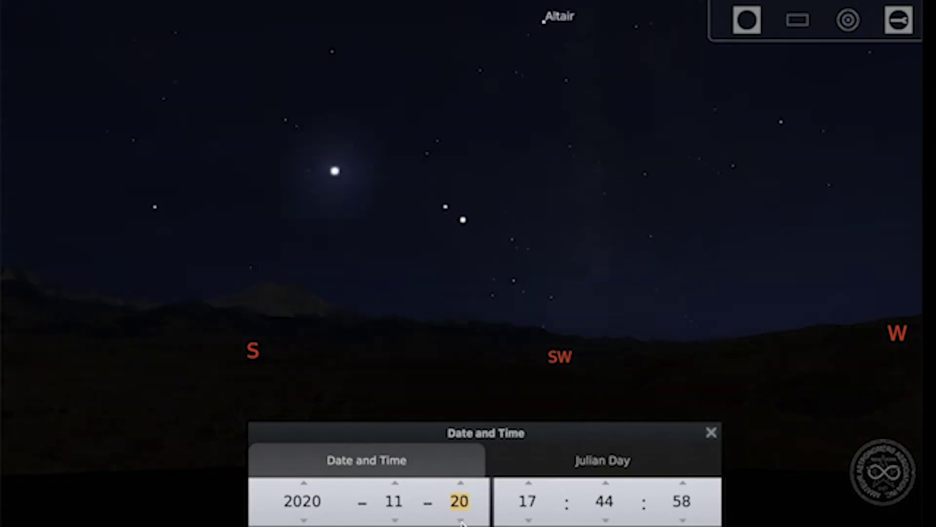
{"action": "scroll", "coordinate": [463, 484], "scroll_direction": "up", "scroll_amount": 10}
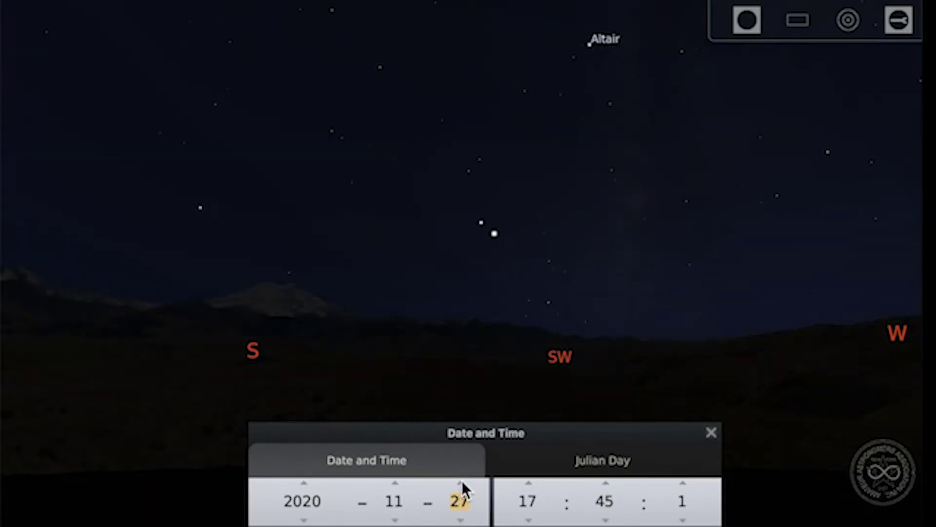
{"action": "scroll", "coordinate": [461, 480], "scroll_direction": "up", "scroll_amount": 13}
{"action": "scroll", "coordinate": [461, 480], "scroll_direction": "up", "scroll_amount": 6}
{"action": "scroll", "coordinate": [461, 488], "scroll_direction": "up", "scroll_amount": 3}
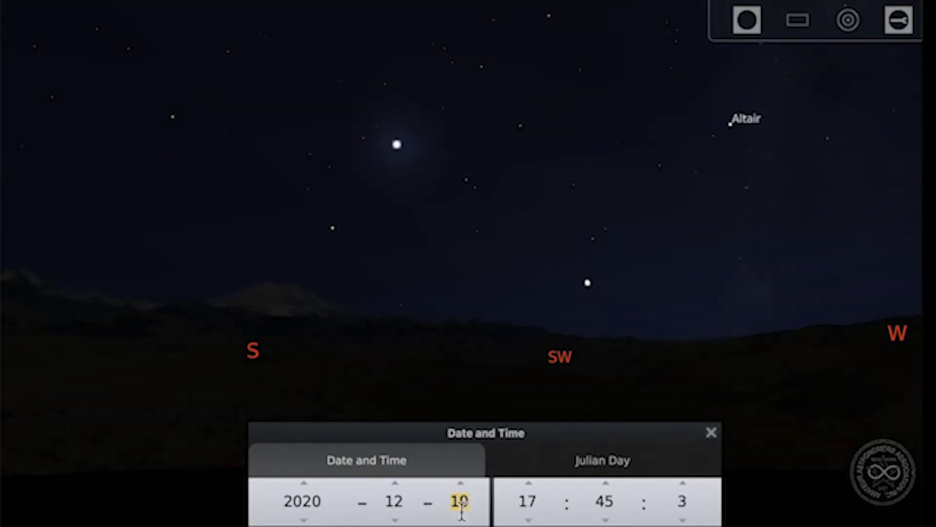
Set the date to 2020-12-16 and shift the Date and Time window slightly aside
{"action": "left_click", "coordinate": [463, 519]}
{"action": "left_click", "coordinate": [464, 520]}
{"action": "left_click", "coordinate": [463, 520]}
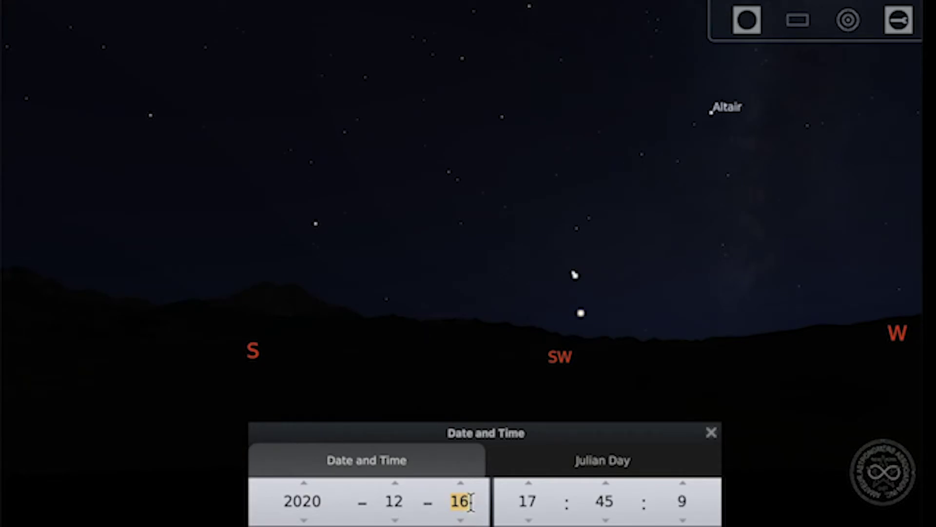
{"action": "left_click_drag", "start_coordinate": [623, 431], "coordinate": [671, 433]}
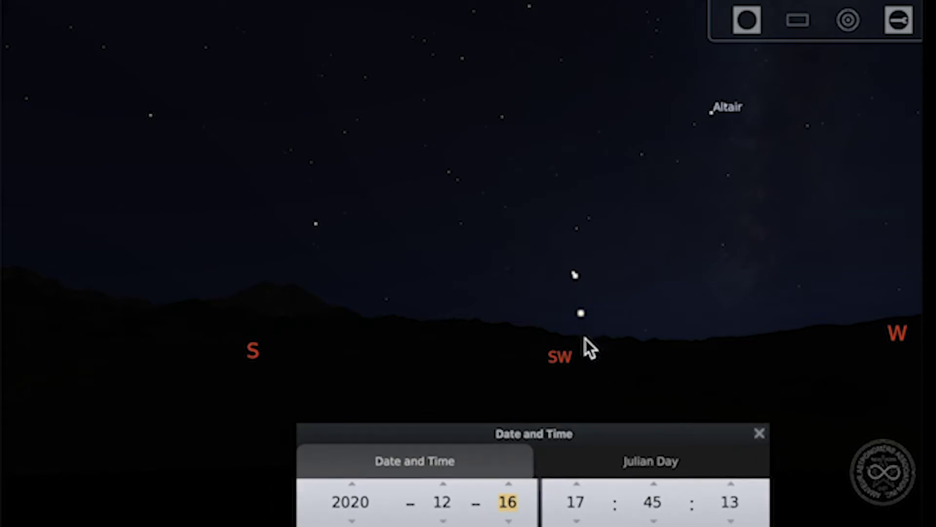
Select Jupiter above the southwest horizon, center it, and magnify it until it is clearly separated from the neighboring planet
{"action": "left_click_drag", "start_coordinate": [585, 358], "coordinate": [574, 359]}
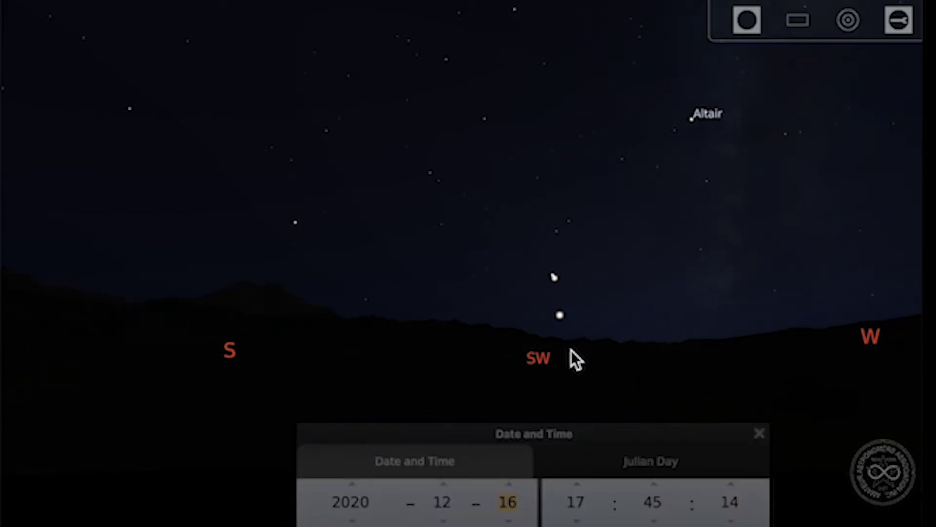
{"action": "left_click", "coordinate": [554, 283]}
{"action": "key", "text": "space"}
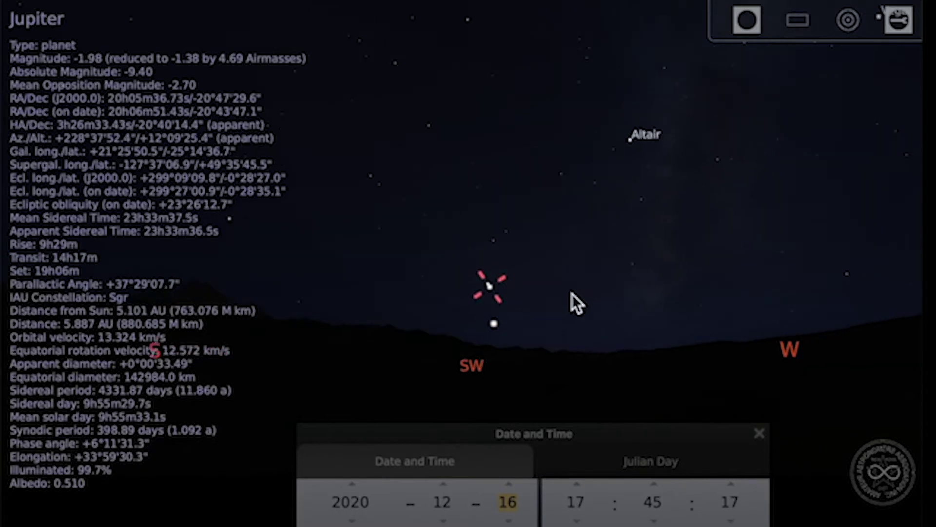
{"action": "scroll", "coordinate": [469, 320], "scroll_direction": "up", "scroll_amount": 3}
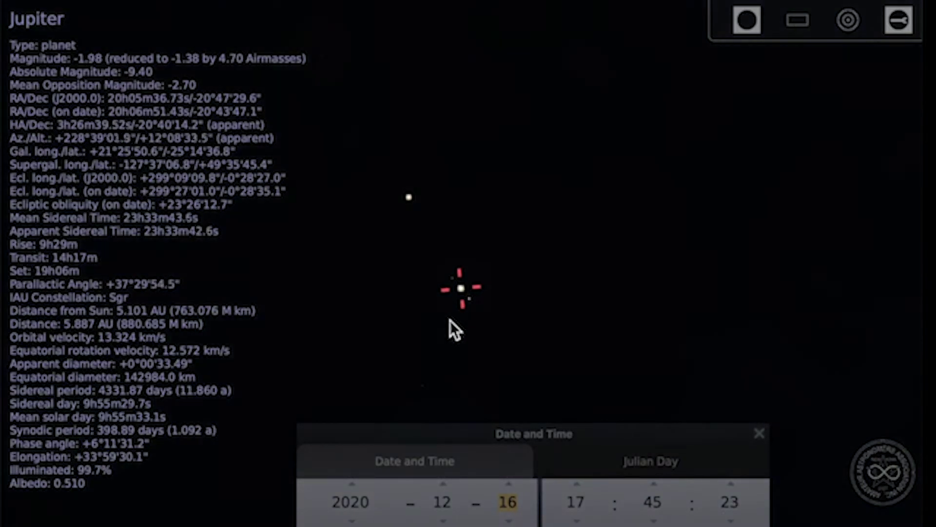
{"action": "left_click_drag", "start_coordinate": [446, 319], "coordinate": [513, 356]}
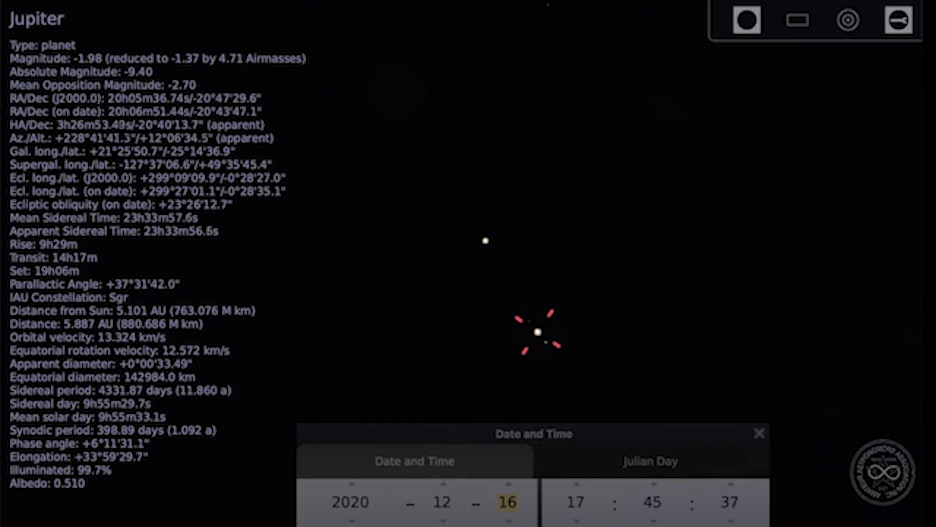
Widen the view around Jupiter and move the Date and Time window down to uncover the sky below it
{"action": "scroll", "coordinate": [481, 335], "scroll_direction": "down", "scroll_amount": 1}
{"action": "scroll", "coordinate": [482, 336], "scroll_direction": "down", "scroll_amount": 5}
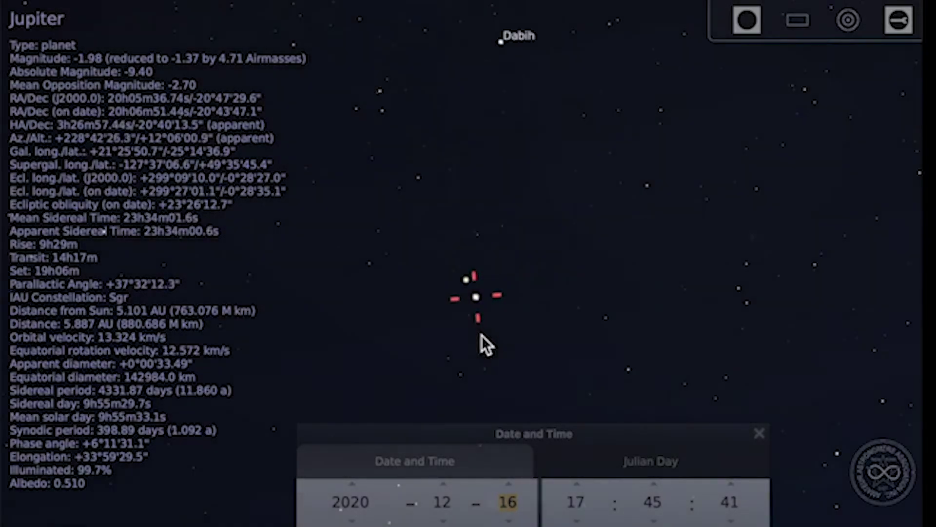
{"action": "left_click_drag", "start_coordinate": [476, 430], "coordinate": [480, 476]}
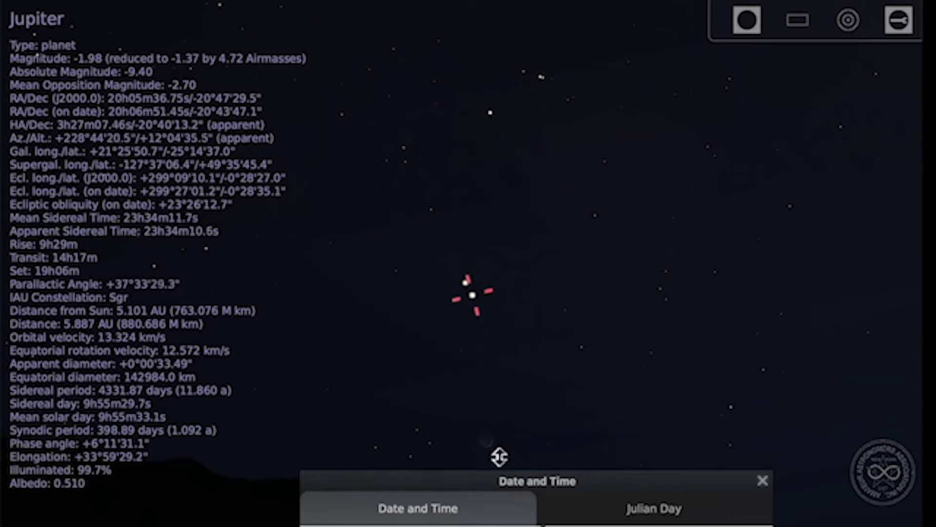
{"action": "mouse_move", "coordinate": [489, 481]}
{"action": "left_mouse_down"}
{"action": "mouse_move", "coordinate": [487, 507]}
{"action": "mouse_move", "coordinate": [482, 488]}
{"action": "left_mouse_up"}
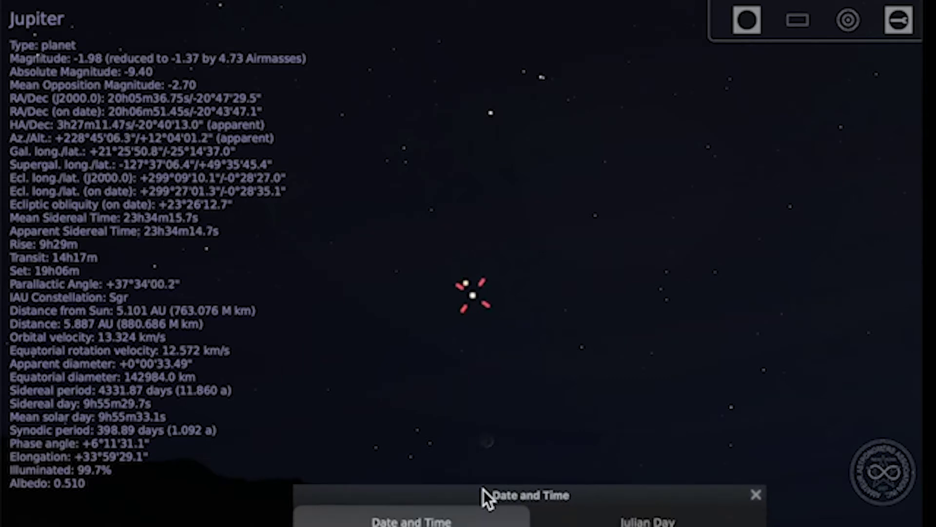
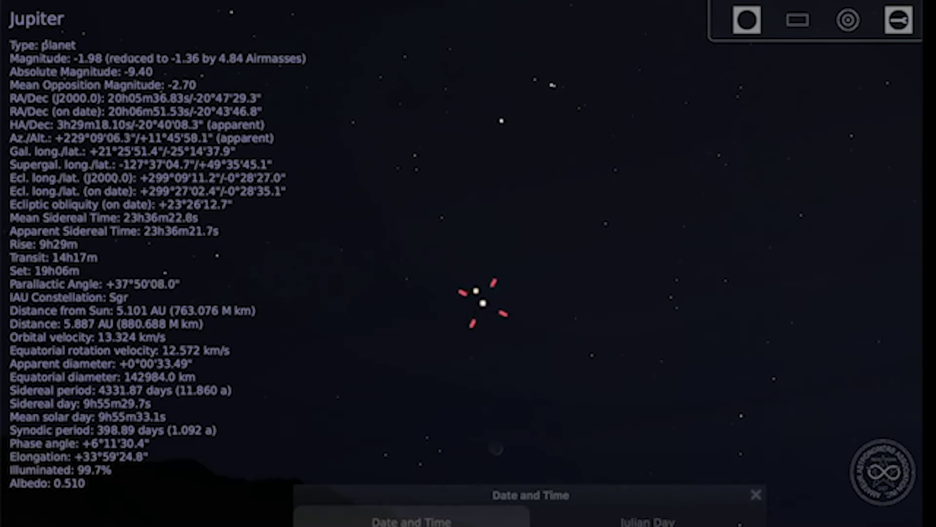
Reselect Jupiter in the magnified view, center it, and raise the Date and Time window to uncover its date fields
{"action": "right_click", "coordinate": [538, 391]}
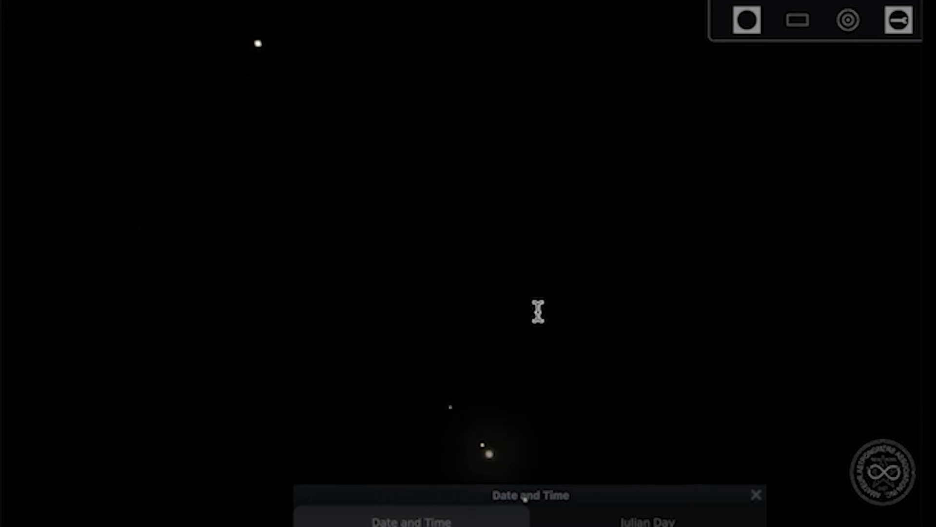
{"action": "left_click", "coordinate": [492, 462]}
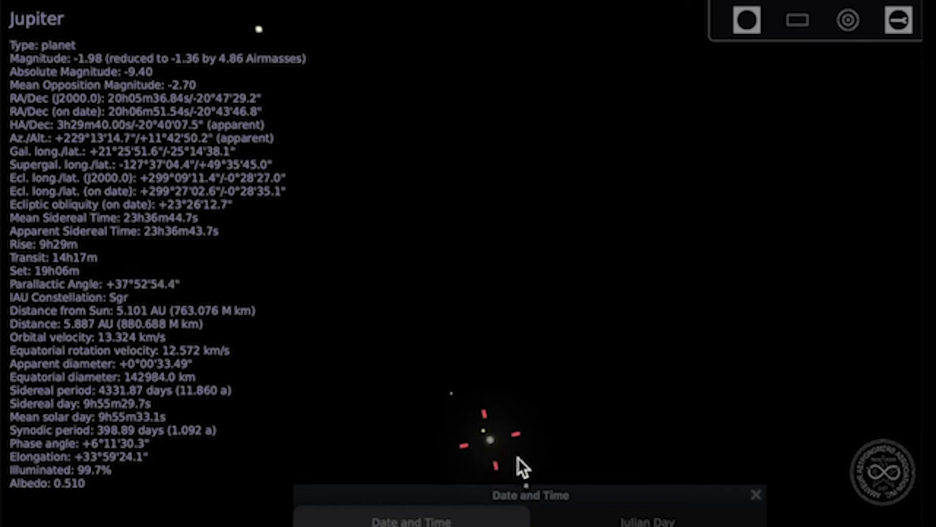
{"action": "left_click_drag", "start_coordinate": [603, 492], "coordinate": [601, 448]}
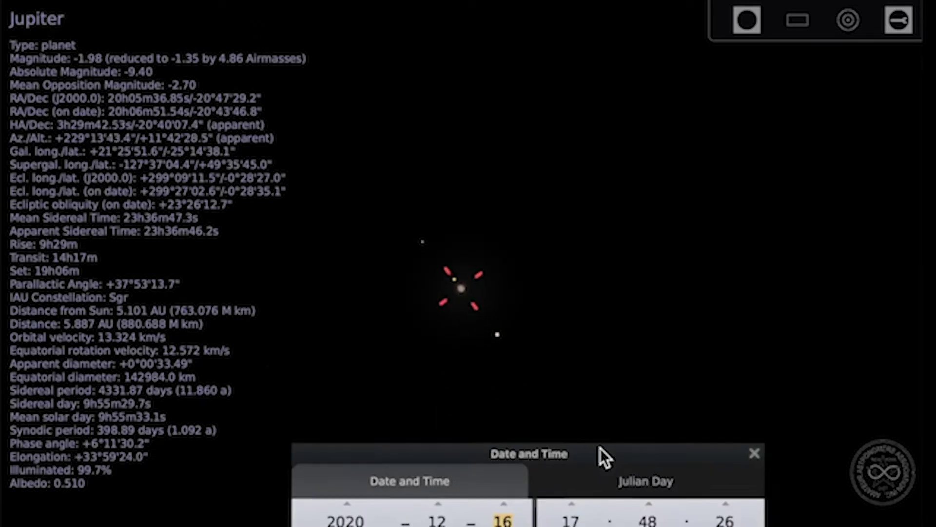
Advance the date to 2020-12-18 and bring Jupiter back into view
{"action": "left_click", "coordinate": [501, 500]}
{"action": "left_click", "coordinate": [502, 500]}
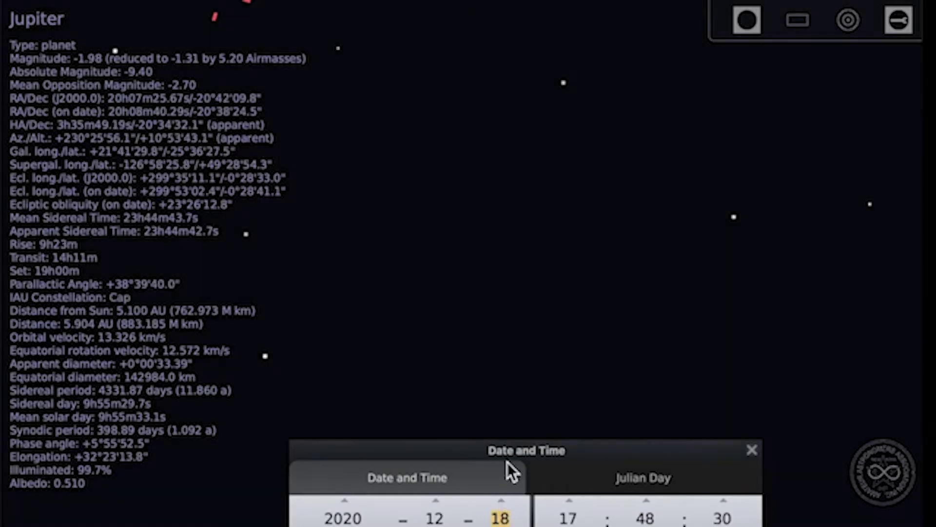
{"action": "left_click_drag", "start_coordinate": [419, 273], "coordinate": [562, 394]}
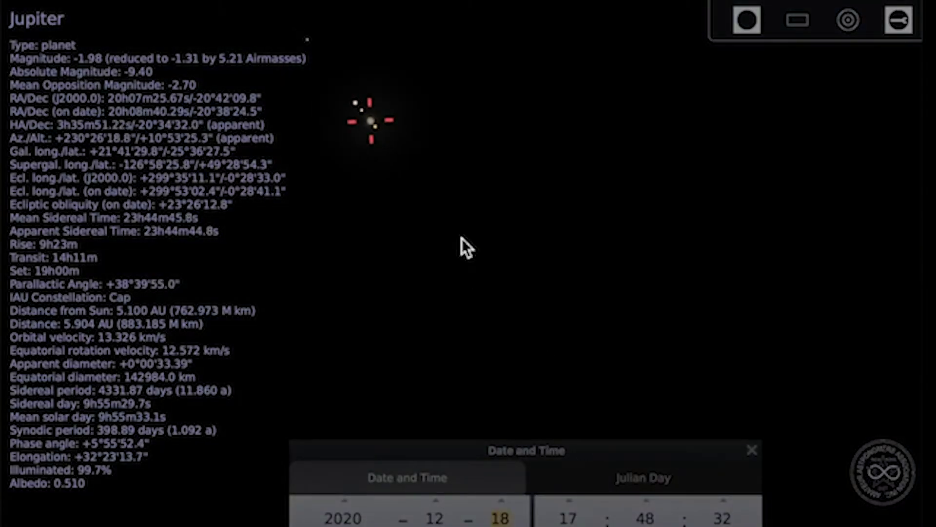
{"action": "key", "text": "space"}
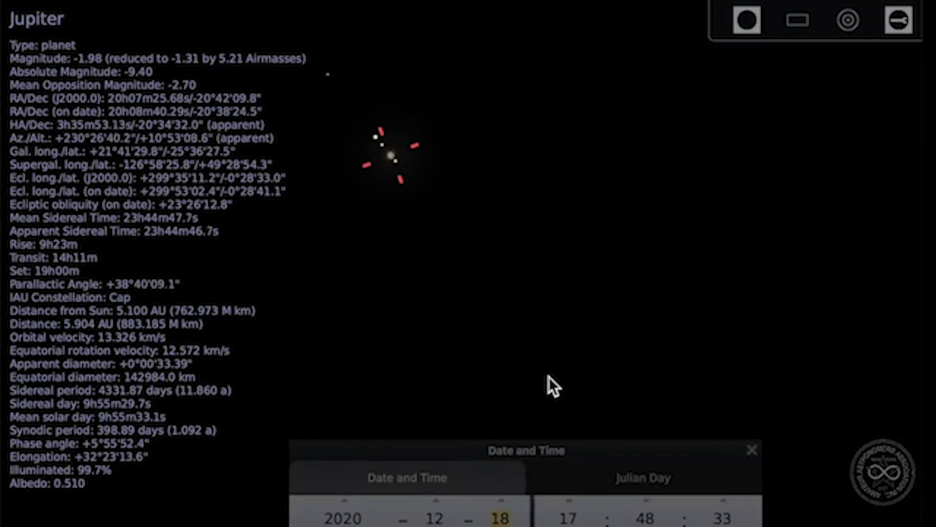
Advance the date one day at a time to 2020-12-21
{"action": "left_click", "coordinate": [502, 501]}
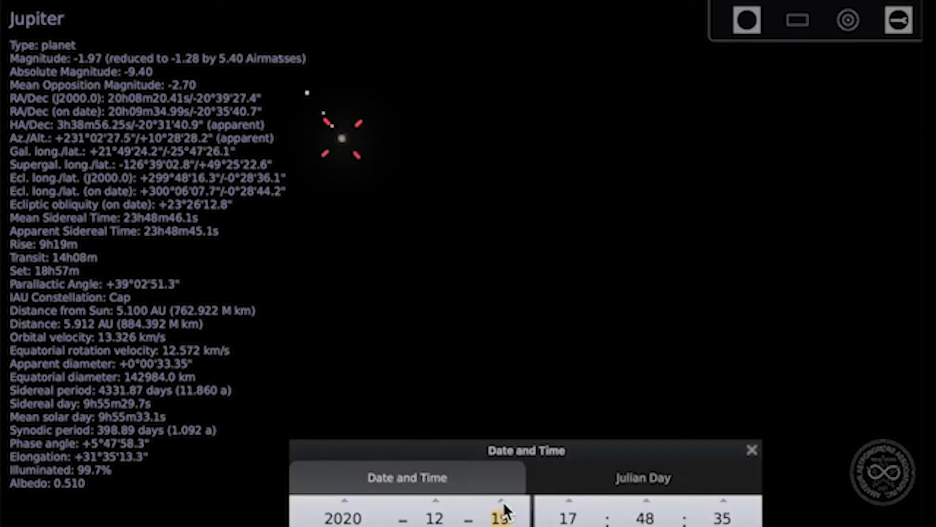
{"action": "left_click", "coordinate": [502, 501]}
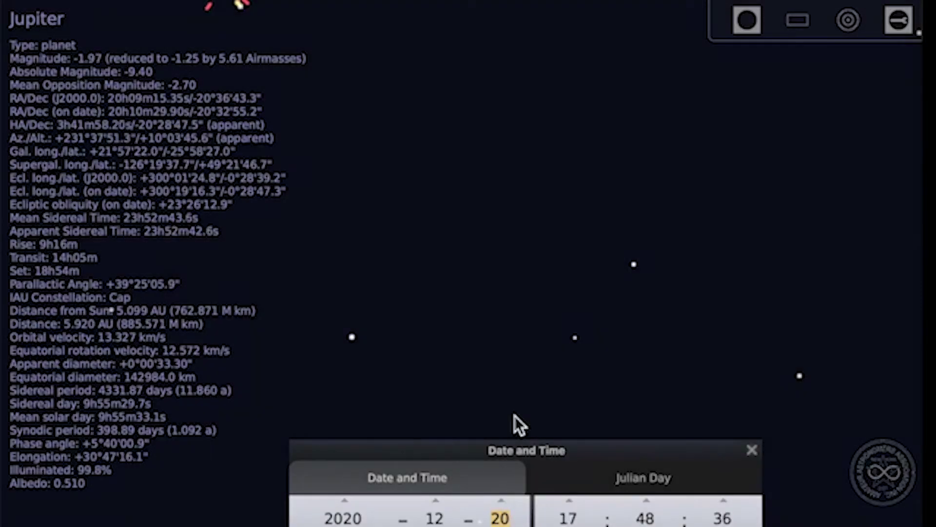
{"action": "left_click", "coordinate": [502, 500]}
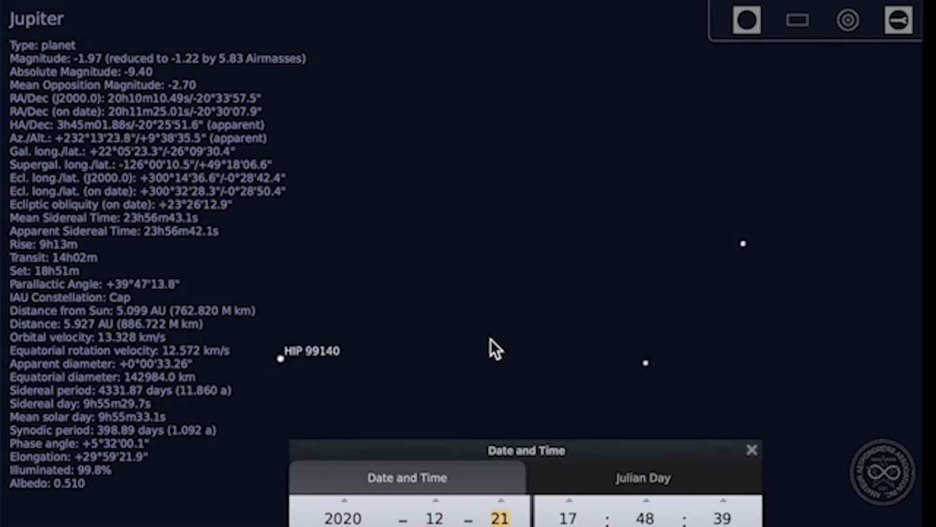
Find and center Jupiter again, then magnify and frame the view to show Jupiter's moons and ringed Saturn together
{"action": "scroll", "coordinate": [490, 339], "scroll_direction": "down", "scroll_amount": 3}
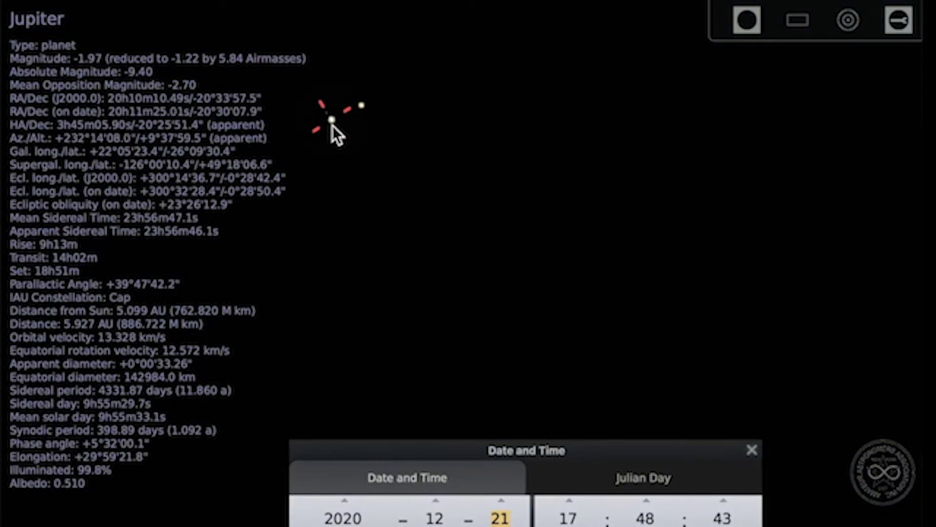
{"action": "left_click", "coordinate": [332, 123]}
{"action": "key", "text": "space"}
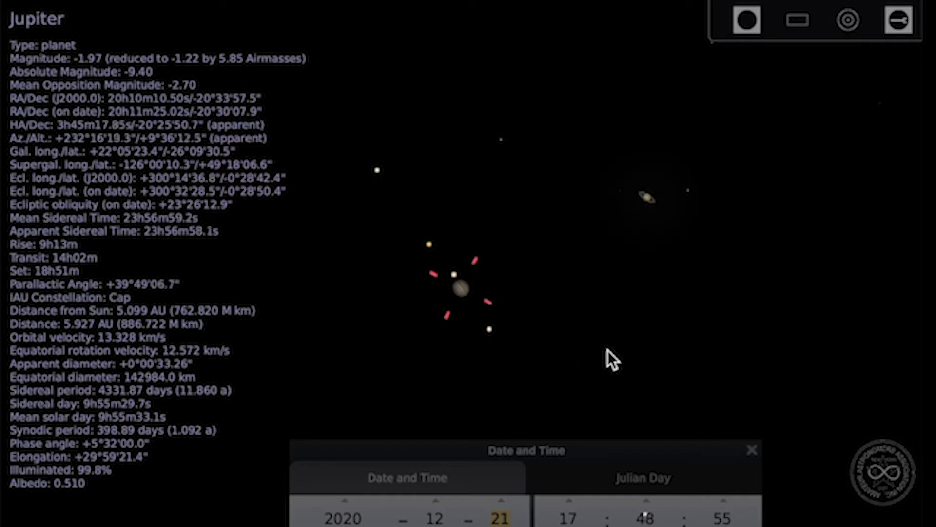
{"action": "left_click_drag", "start_coordinate": [574, 349], "coordinate": [522, 349]}
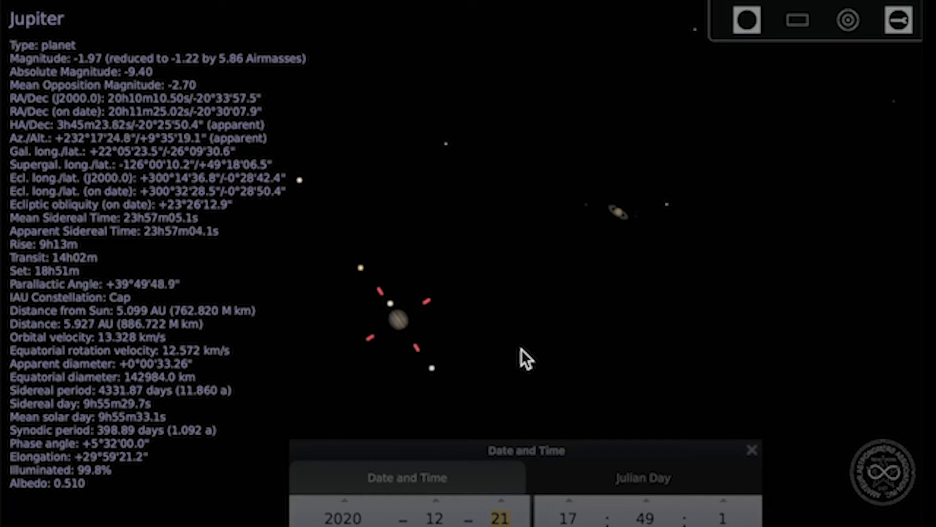
{"action": "left_click_drag", "start_coordinate": [521, 350], "coordinate": [458, 324]}
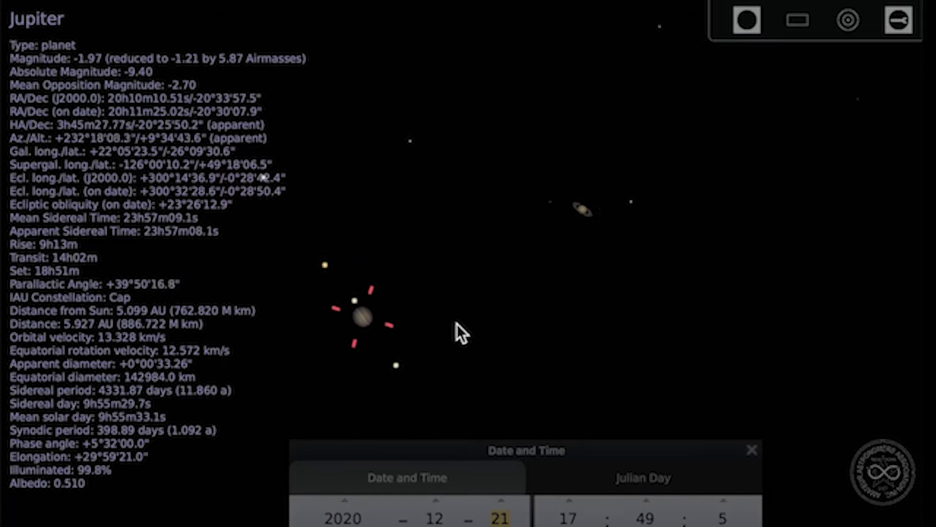
Clear the Jupiter selection and pause the simulation at 17:49:13, keeping both planets framed above the Date and Time window
{"action": "right_click", "coordinate": [512, 359]}
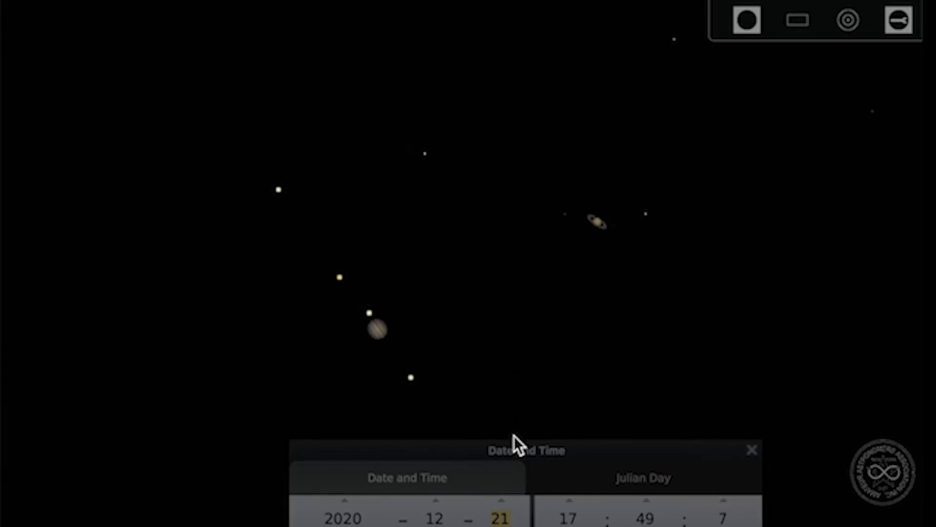
{"action": "left_click_drag", "start_coordinate": [534, 351], "coordinate": [471, 301]}
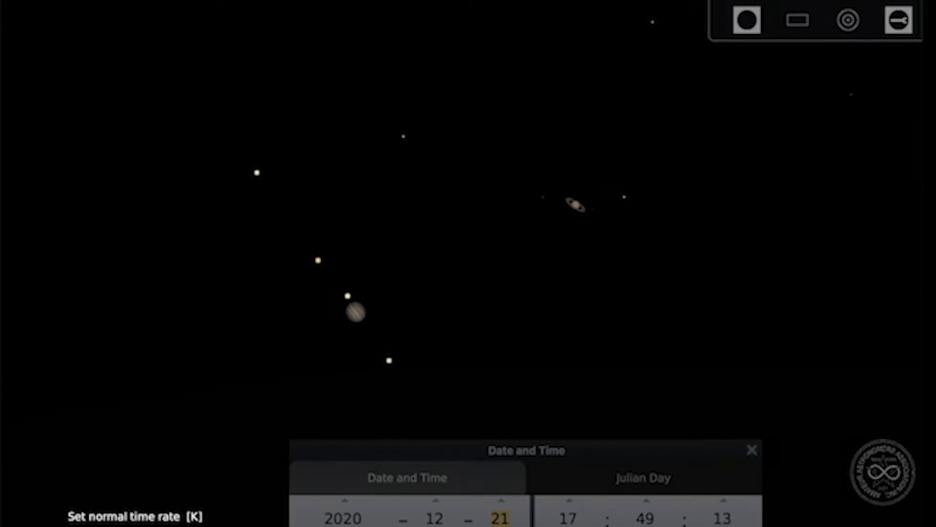
{"action": "left_click_drag", "start_coordinate": [572, 380], "coordinate": [548, 336]}
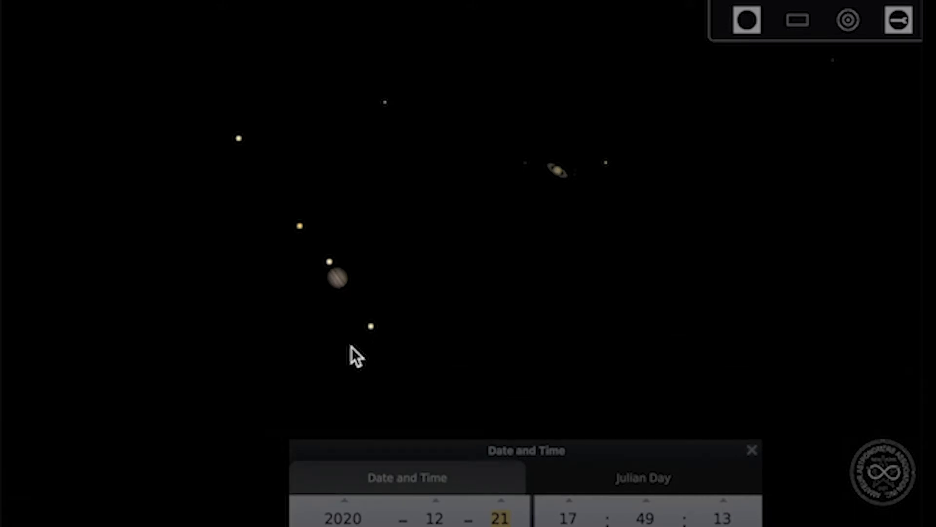
{"action": "left_click_drag", "start_coordinate": [352, 347], "coordinate": [424, 370]}
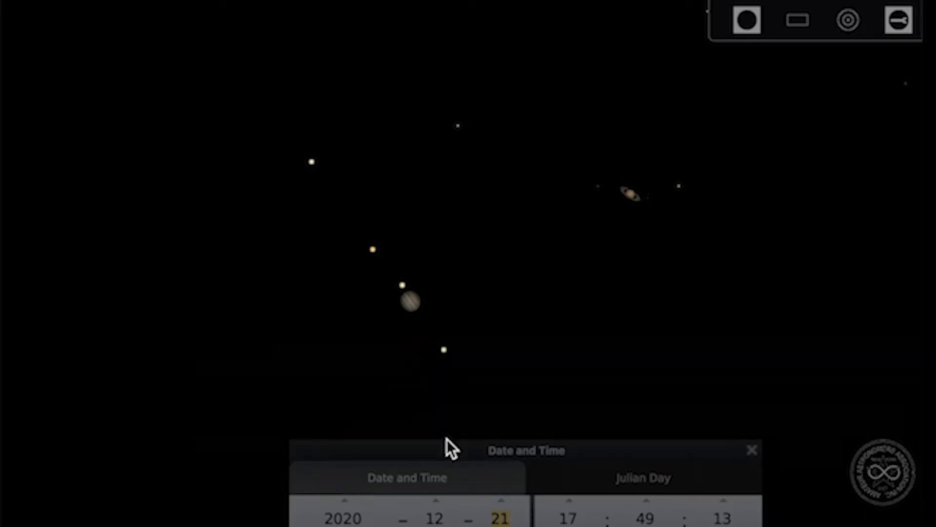
Shift the Date and Time window slightly aside and magnify the view of Jupiter, Saturn, and their moons
{"action": "left_click_drag", "start_coordinate": [450, 449], "coordinate": [407, 454]}
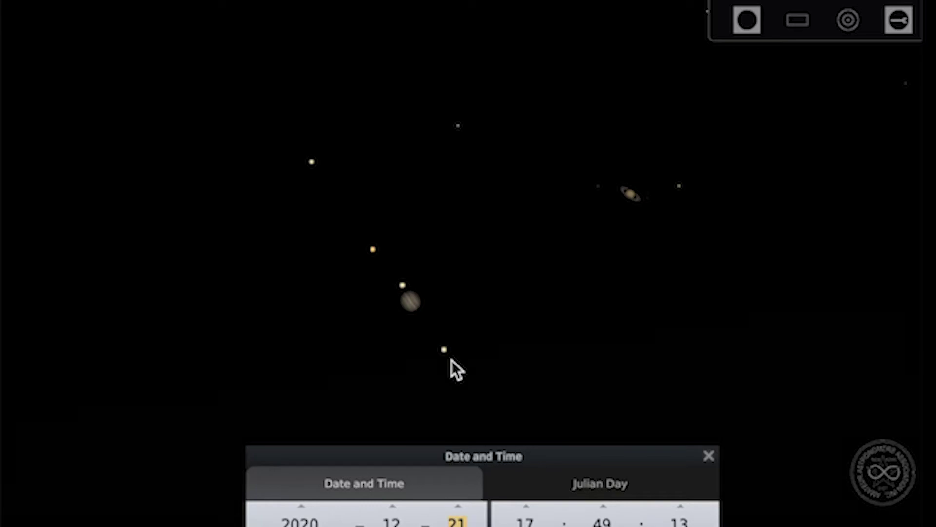
{"action": "scroll", "coordinate": [451, 360], "scroll_direction": "up", "scroll_amount": 1}
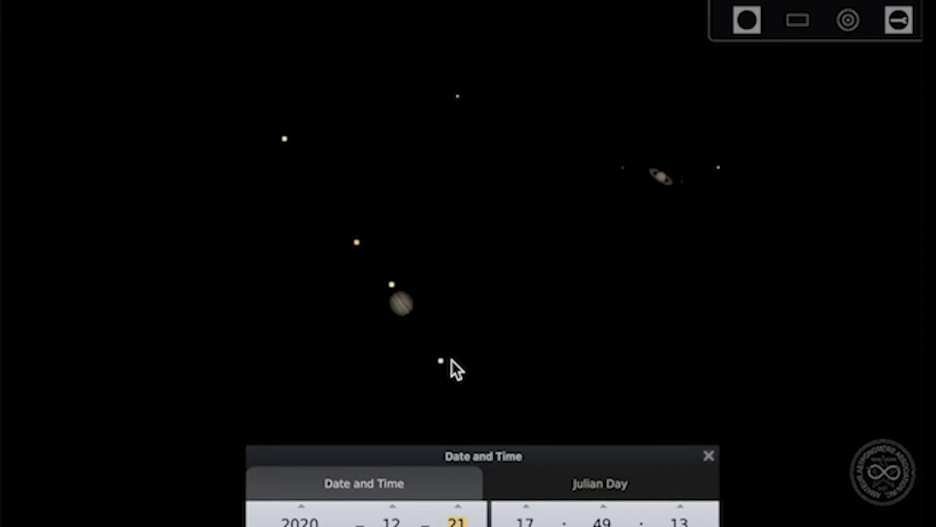
{"action": "scroll", "coordinate": [409, 355], "scroll_direction": "up", "scroll_amount": 1}
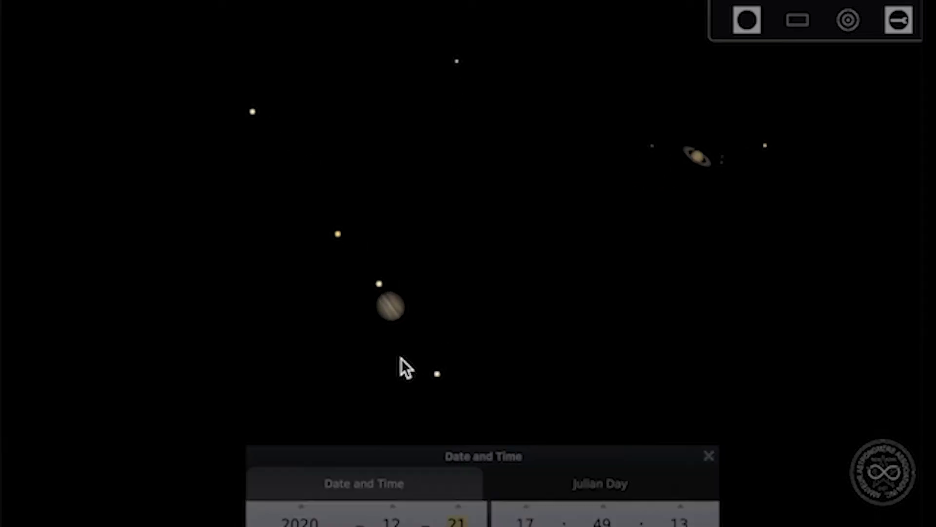
{"action": "left_click_drag", "start_coordinate": [402, 359], "coordinate": [420, 366]}
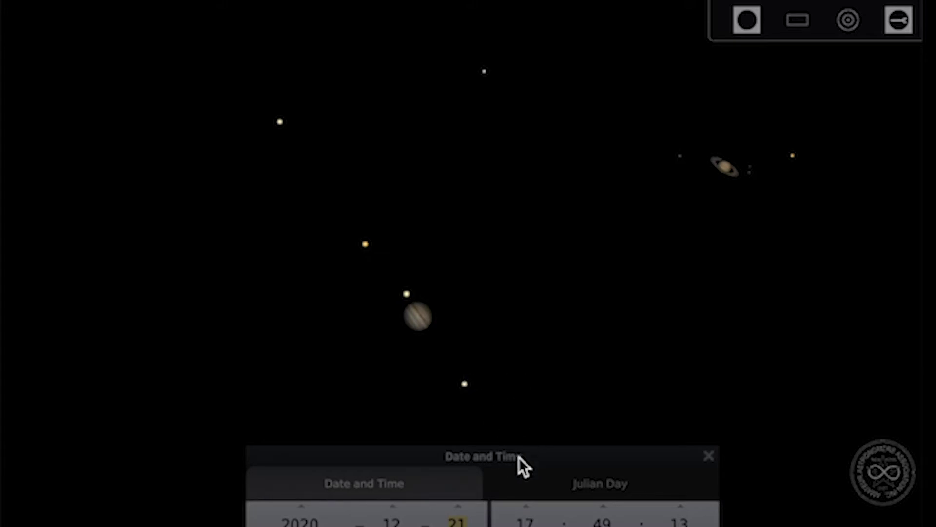
Inspect Jupiter's moons Ganymede and Io, then widen the view slightly and clear the selection
{"action": "left_click", "coordinate": [407, 294]}
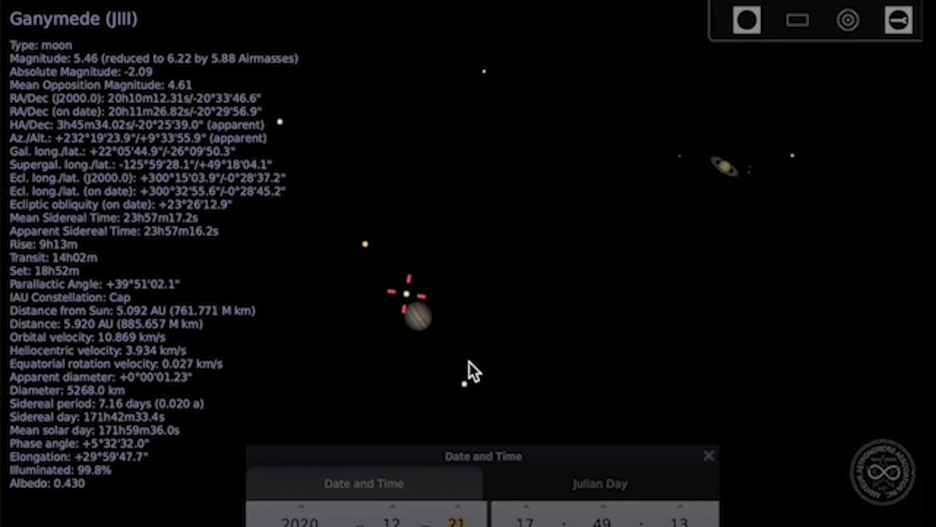
{"action": "left_click", "coordinate": [364, 244]}
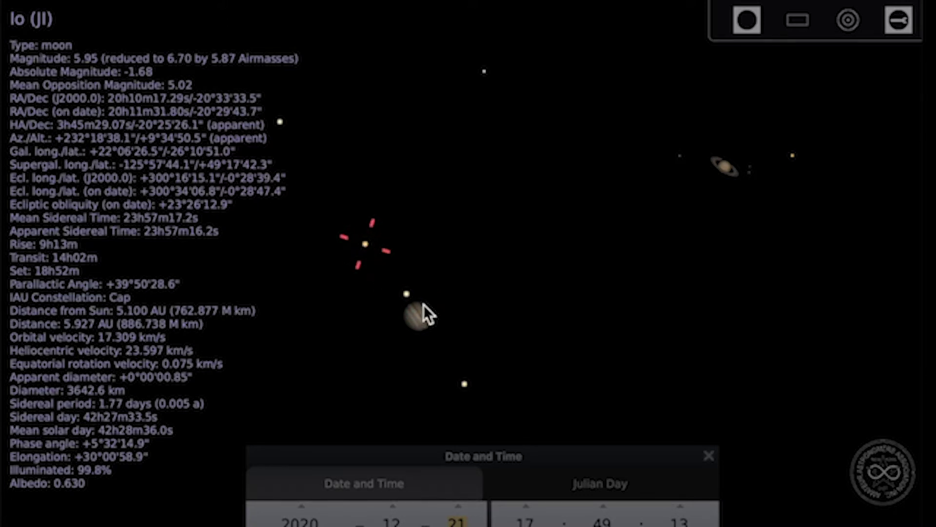
{"action": "left_click_drag", "start_coordinate": [399, 372], "coordinate": [418, 301]}
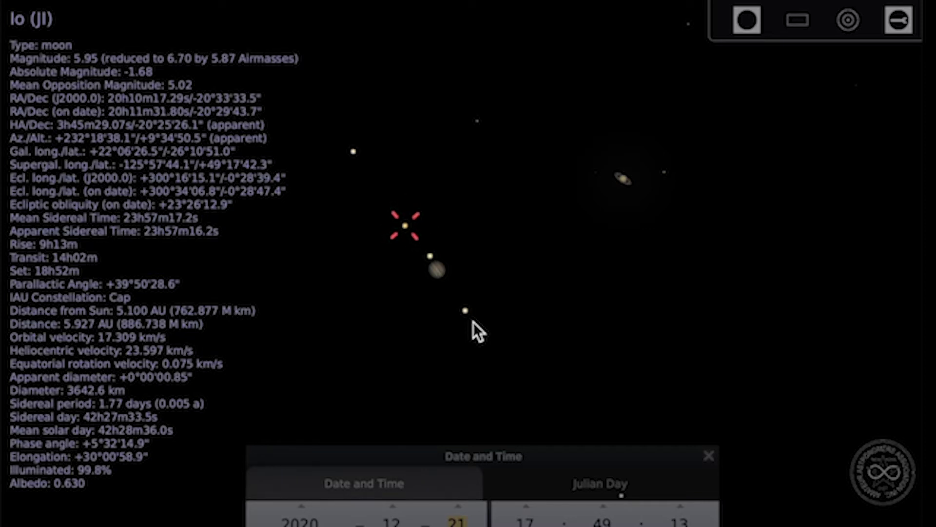
{"action": "right_click", "coordinate": [201, 481]}
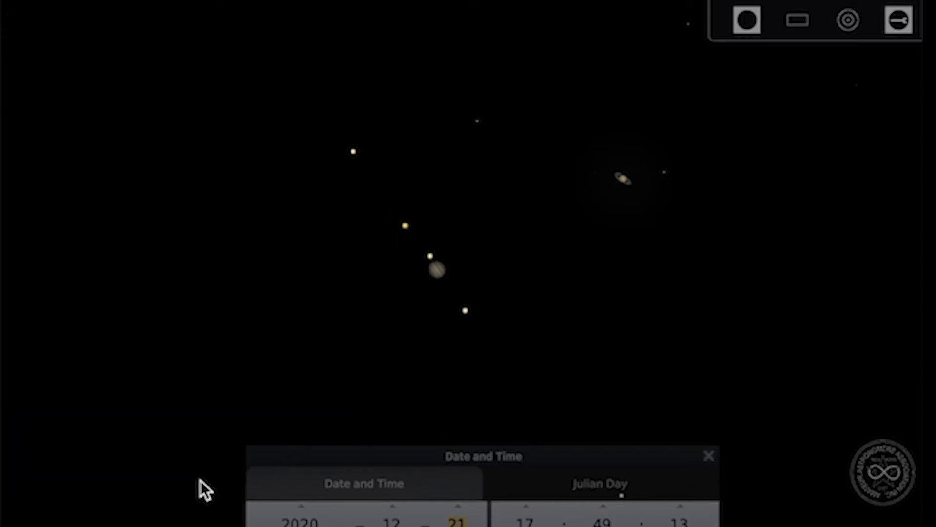